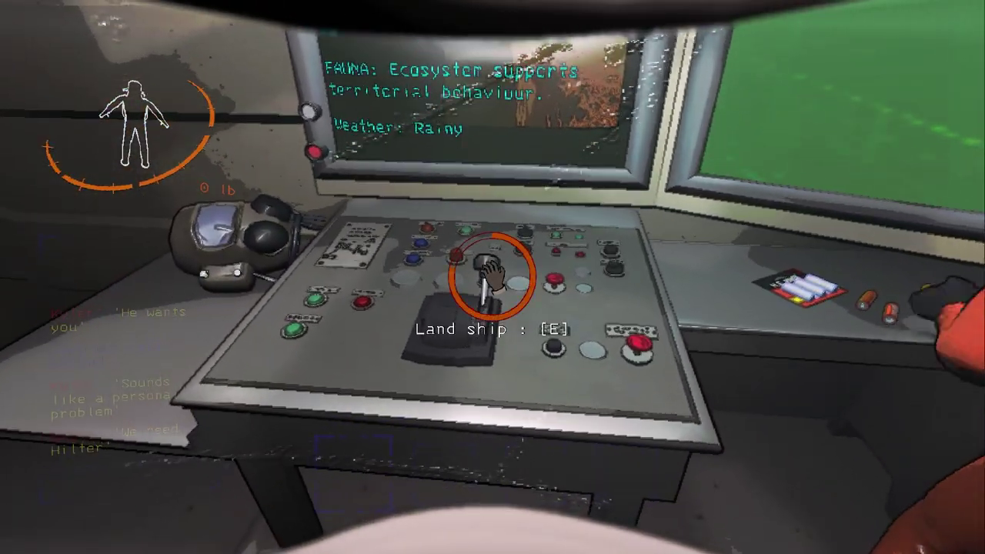
# - Land on 220 Assurance, view the canyon from the exit railing, then open the crew pause menu
pyautogui.press('e')
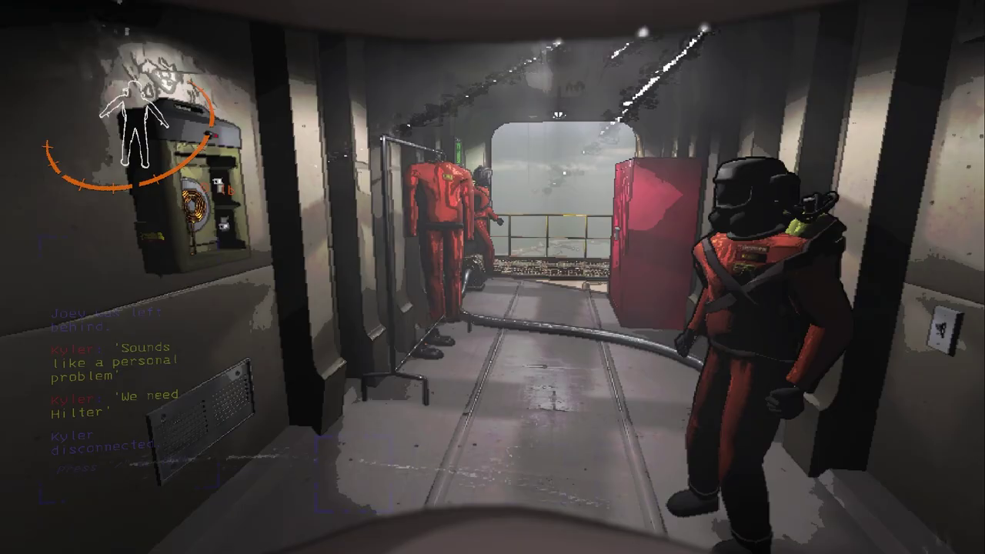
pyautogui.press('w')
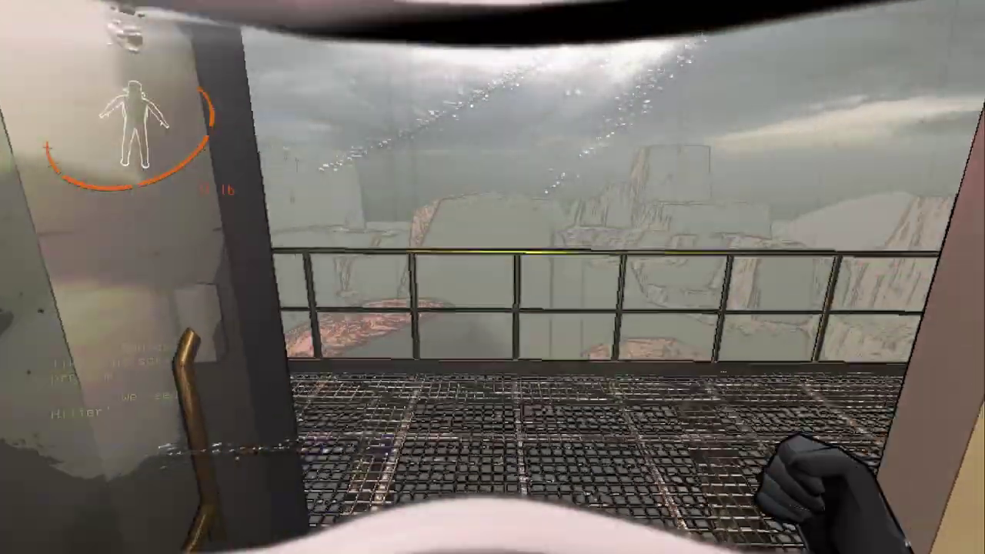
pyautogui.press('w')
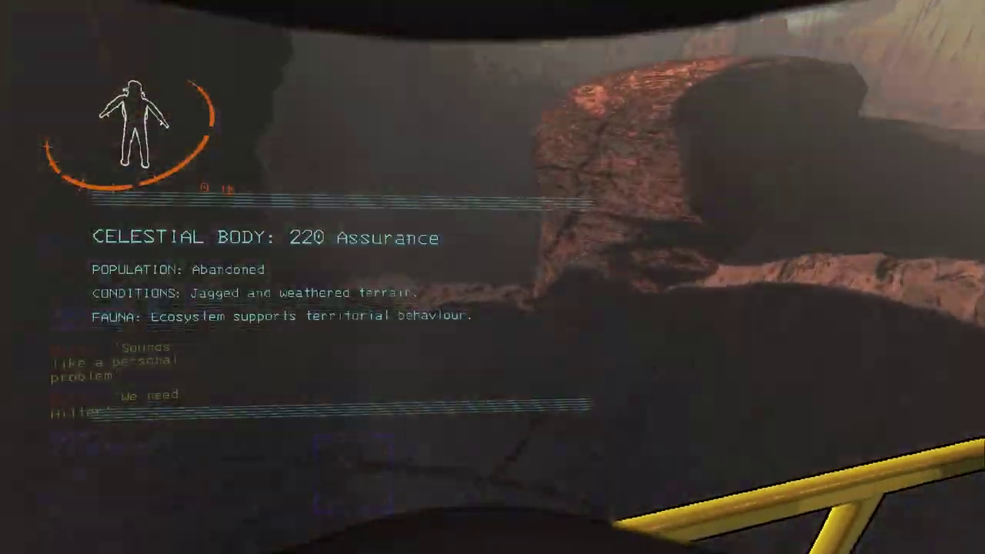
pyautogui.press('w')
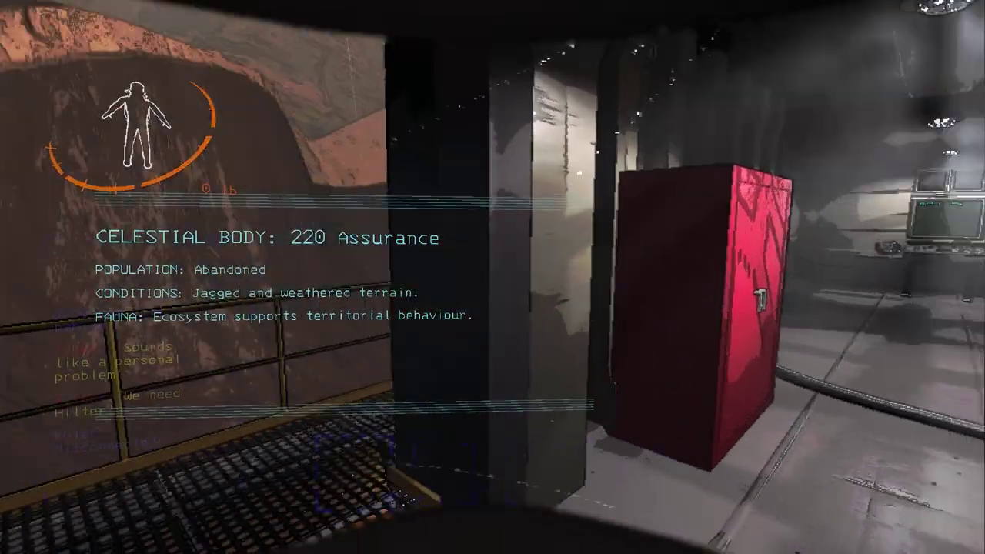
pyautogui.press('Escape')
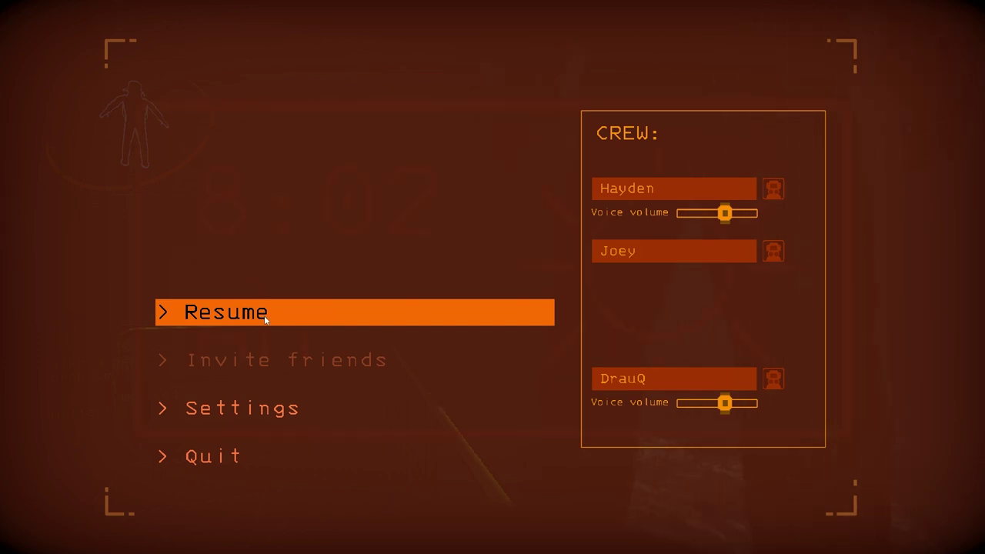
# - Resume play and cross the canyon to the facility, pausing once along the way
pyautogui.press('Escape')
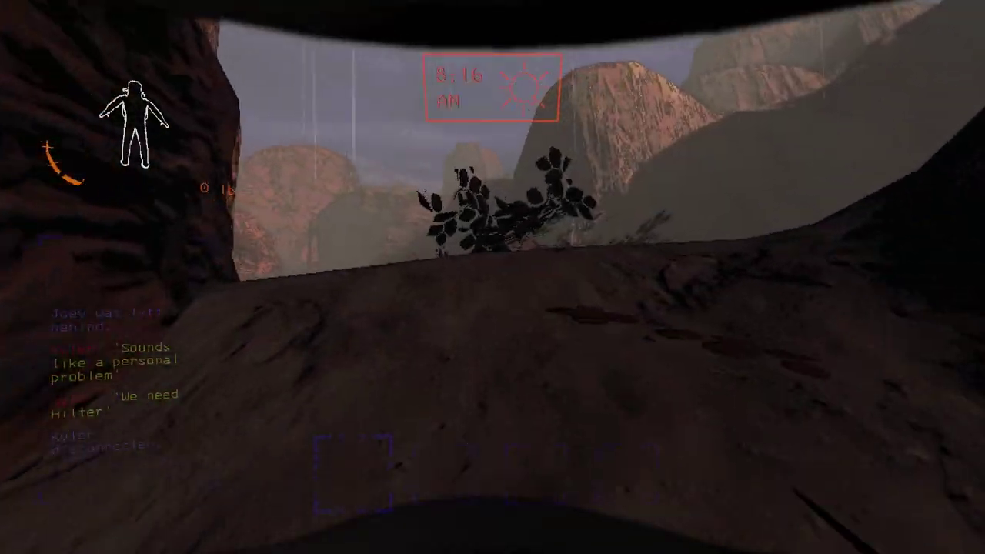
pyautogui.press('Escape')
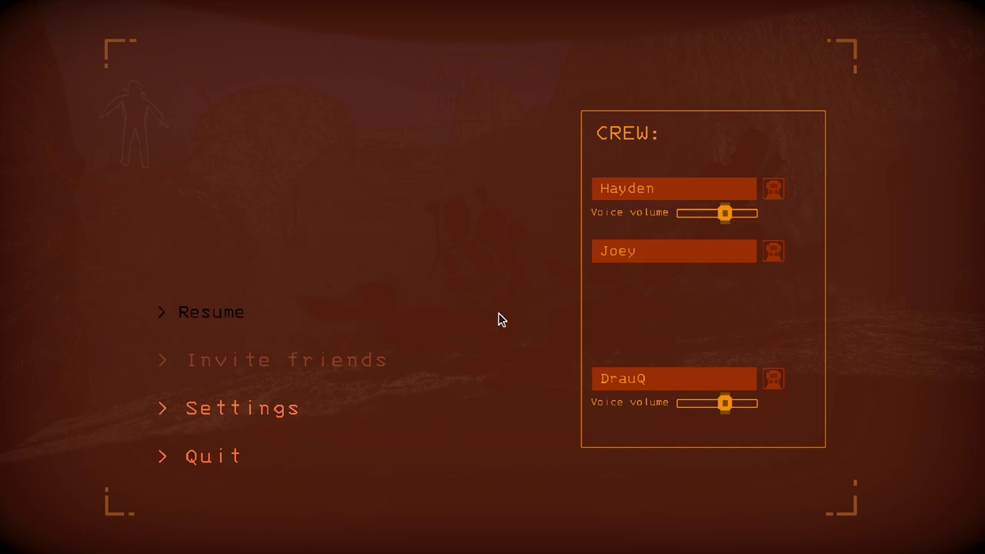
pyautogui.press('Escape')
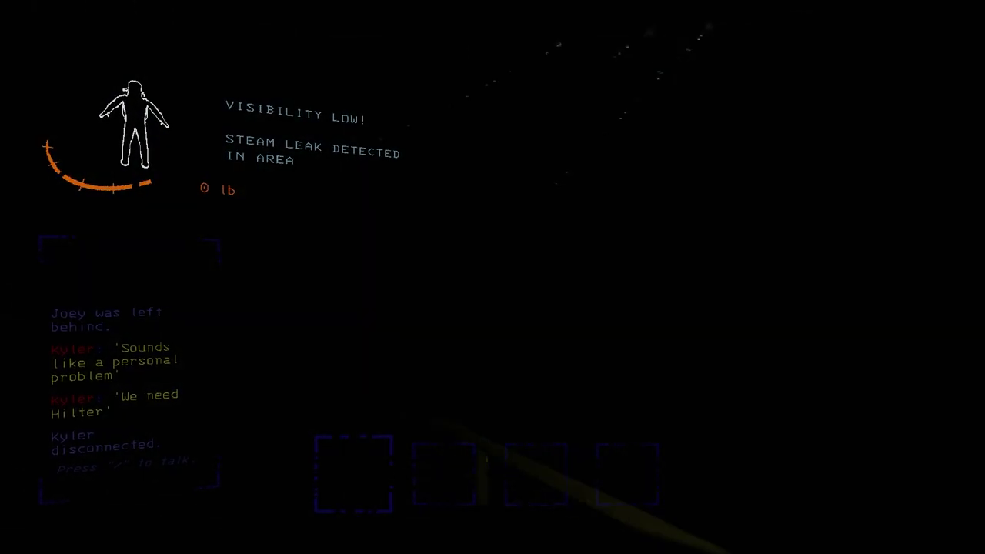
# - Open the door and go through the steam leak to the metal stair landing
pyautogui.press('e')
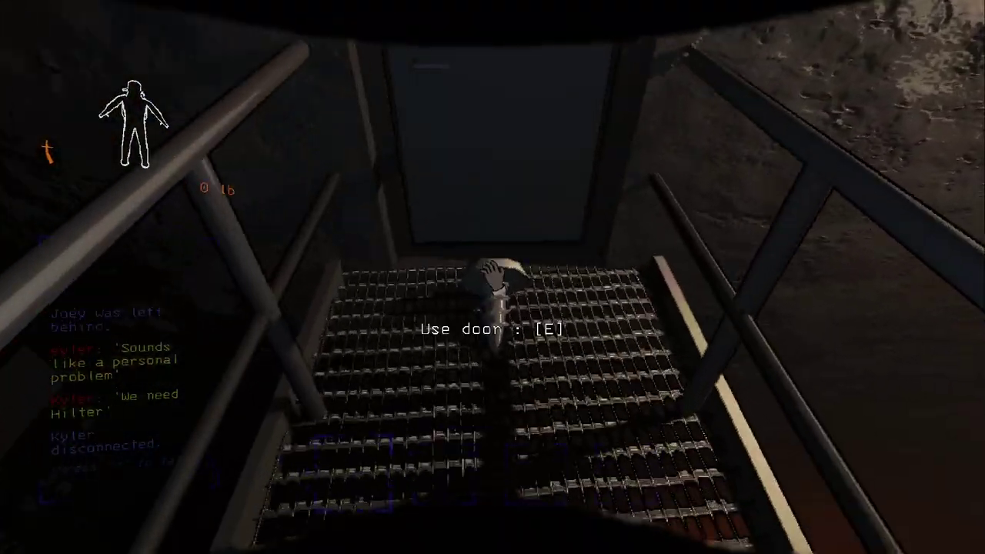
# - Grab the Big bolt, stow it in slot 4, and climb the metal stairwell
pyautogui.press('e')
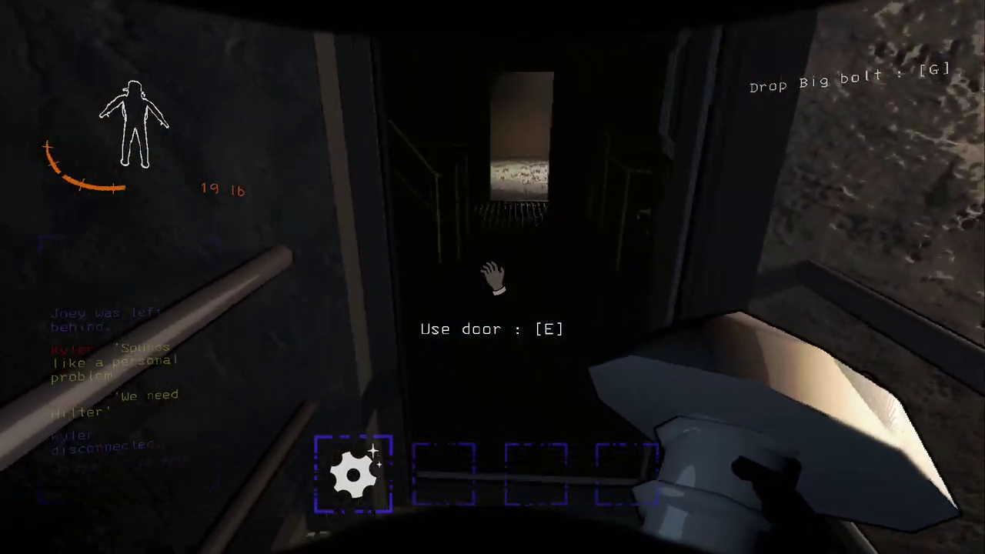
pyautogui.press('4')
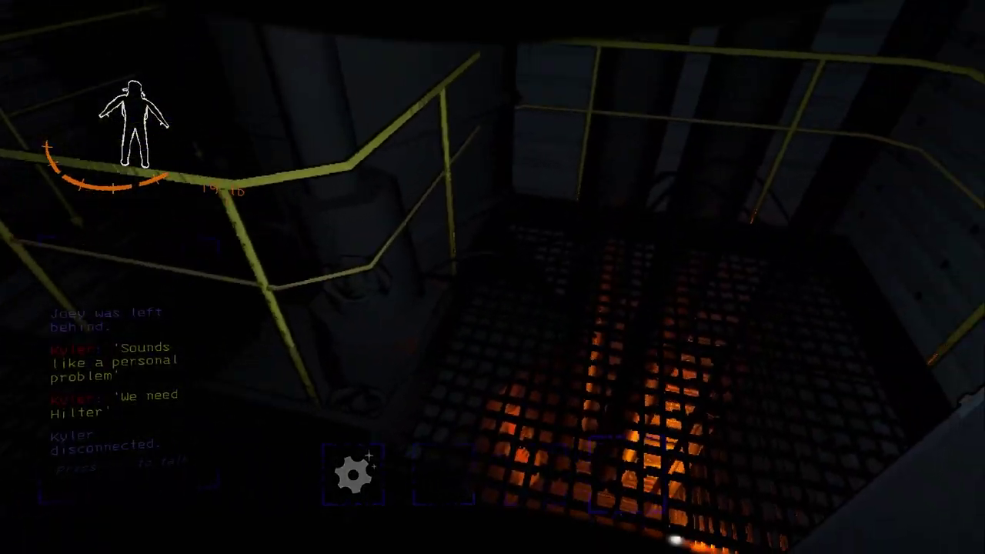
pyautogui.press('w')
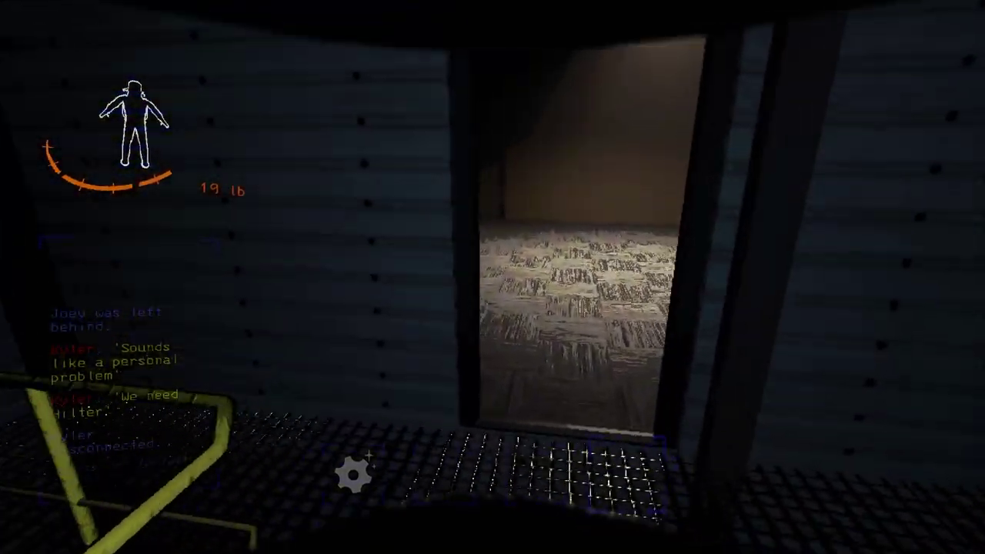
pyautogui.press('w')
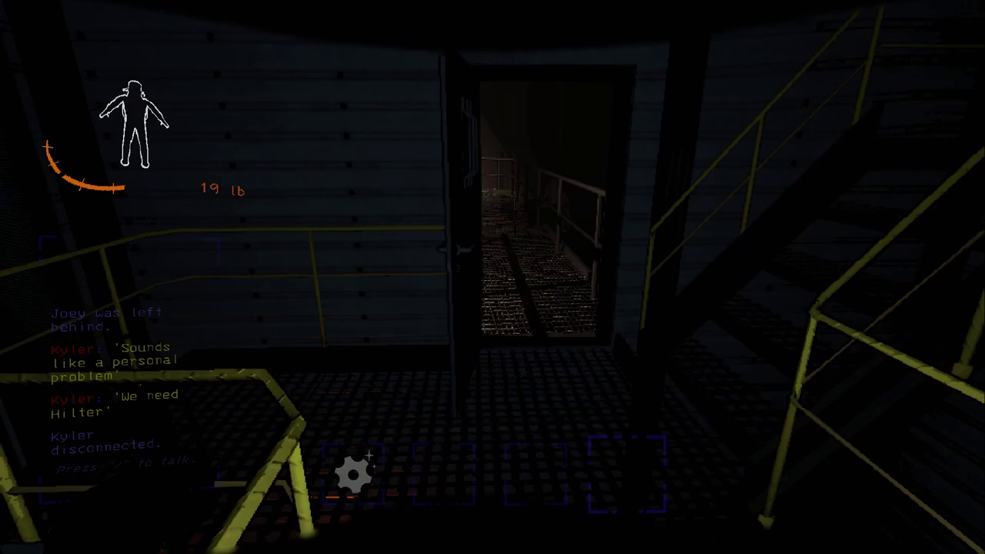
pyautogui.press('w')
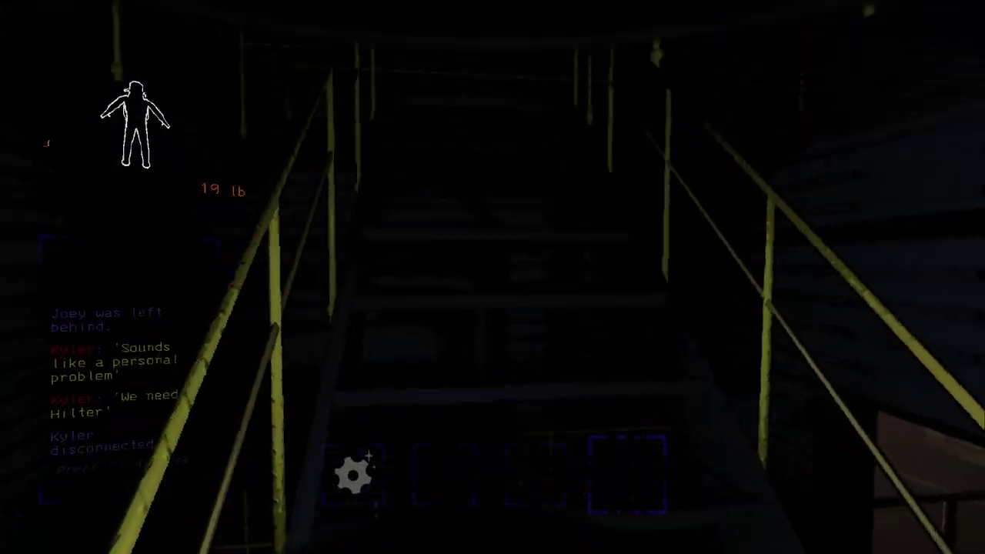
# - Follow the crewmates along catwalks and up the dark stairwell toward the brick corridors
pyautogui.press('w')
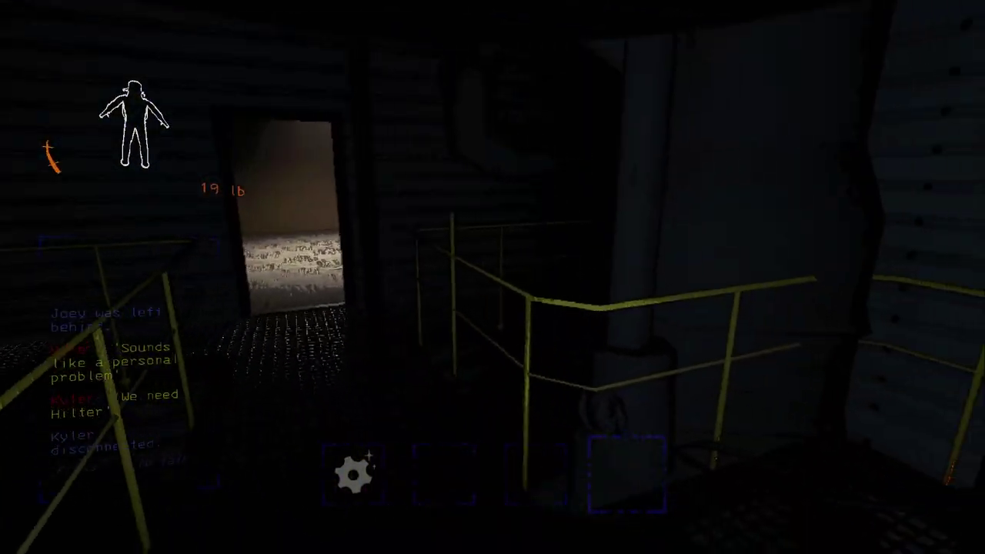
pyautogui.press('w')
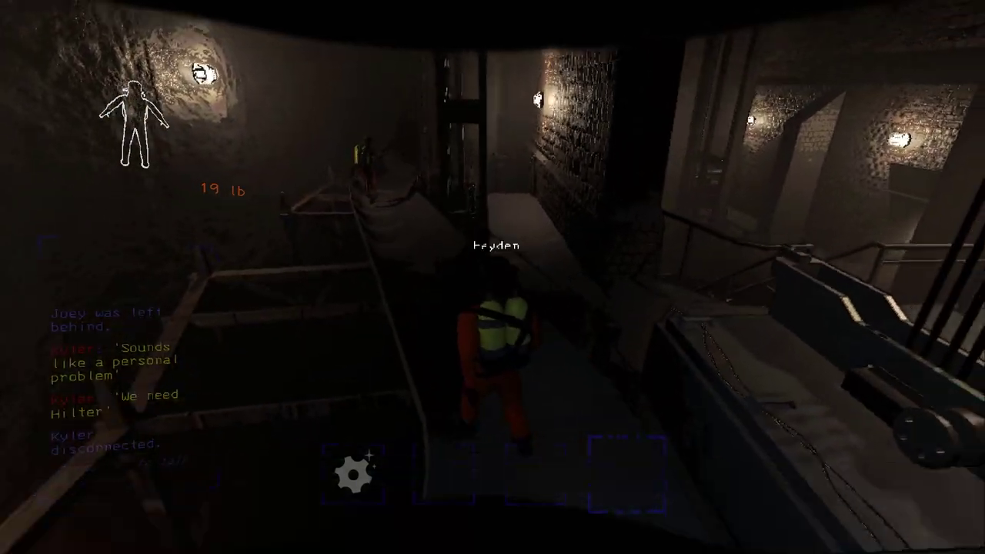
pyautogui.press('w')
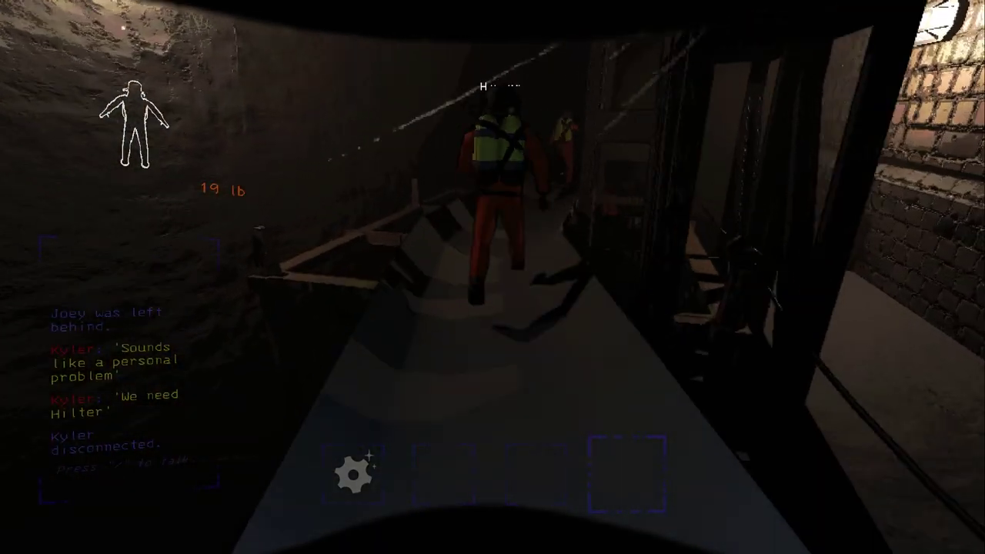
pyautogui.press('w')
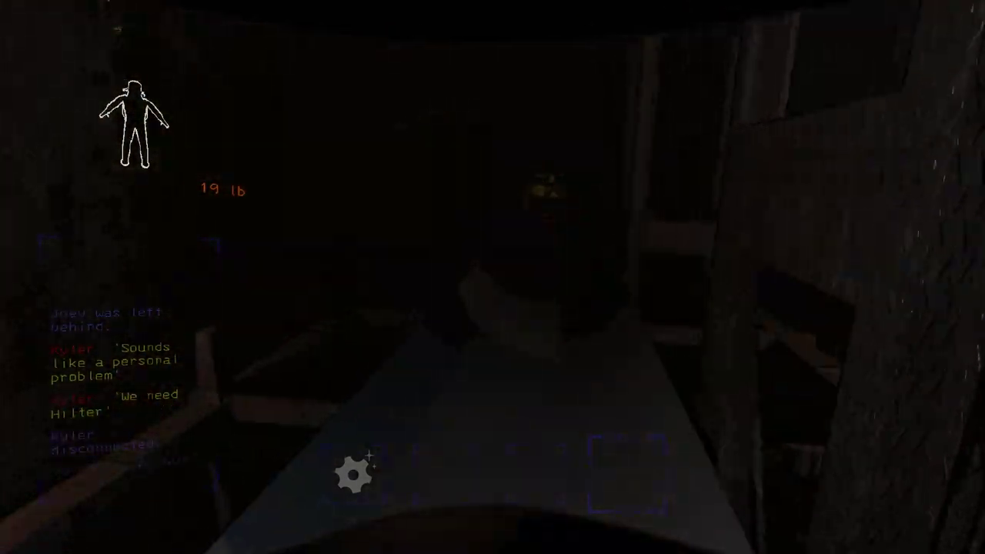
pyautogui.press('w')
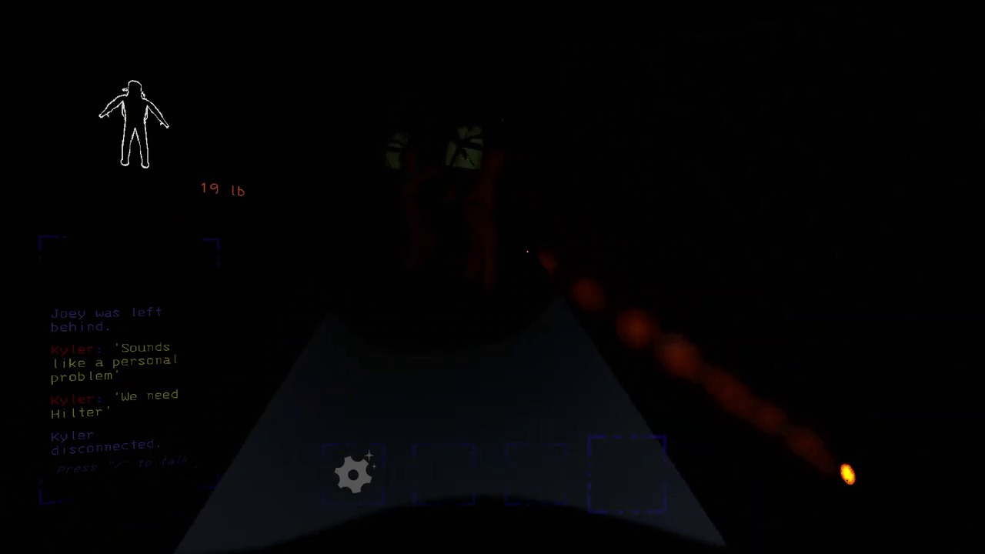
pyautogui.press('w')
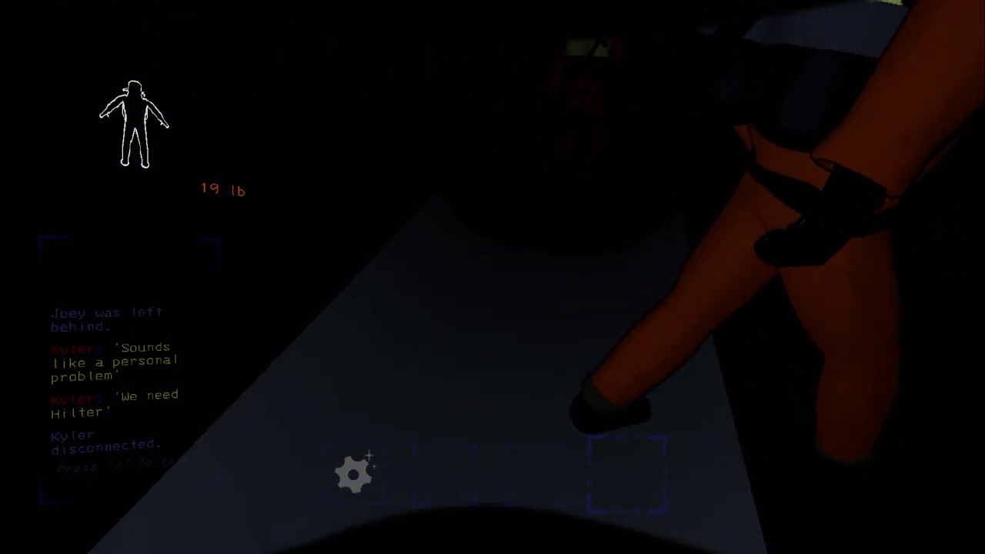
pyautogui.press('w')
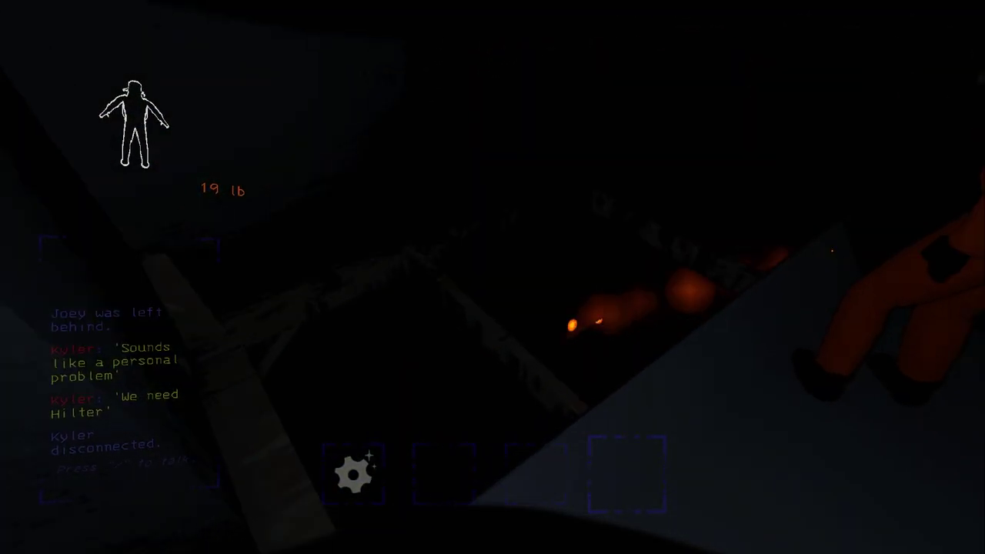
pyautogui.press('w')
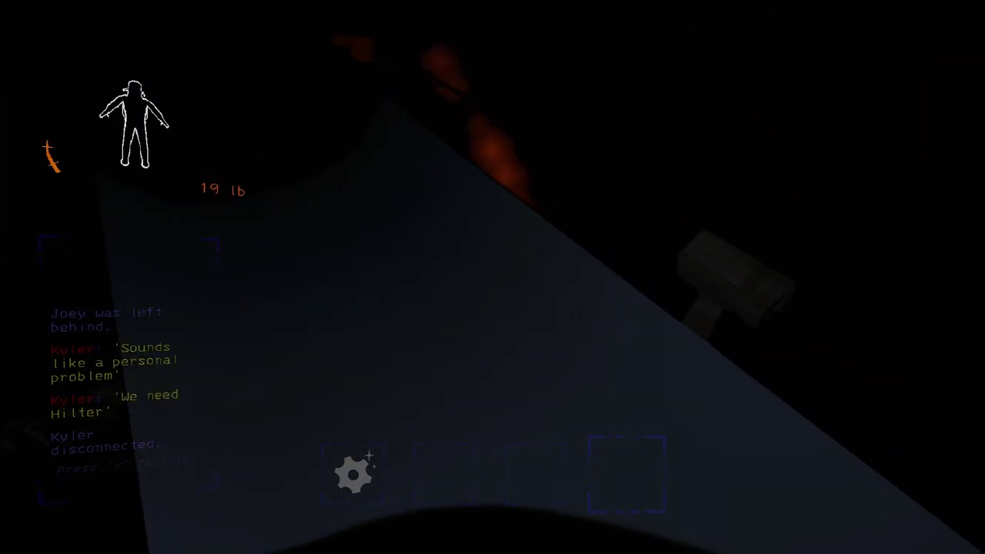
pyautogui.press('w')
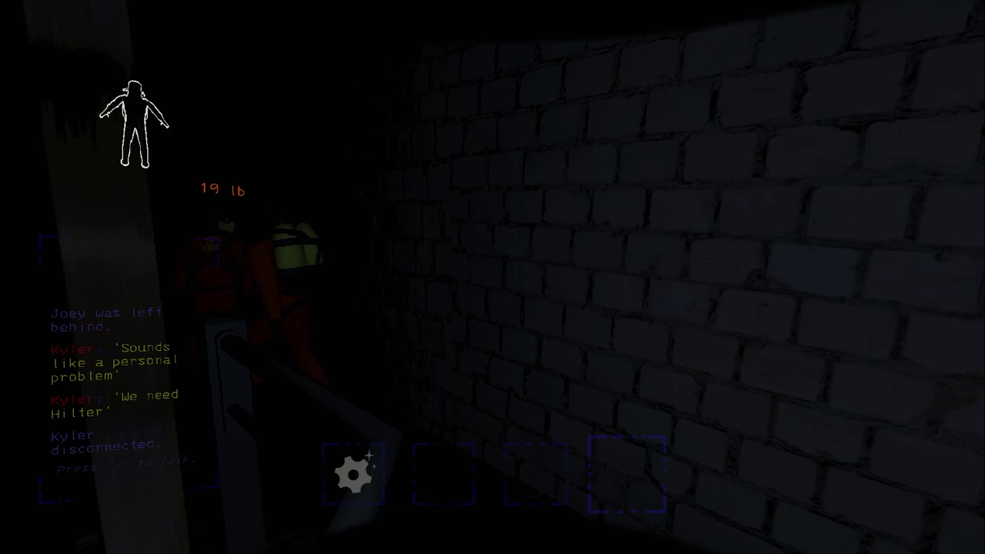
pyautogui.press('w')
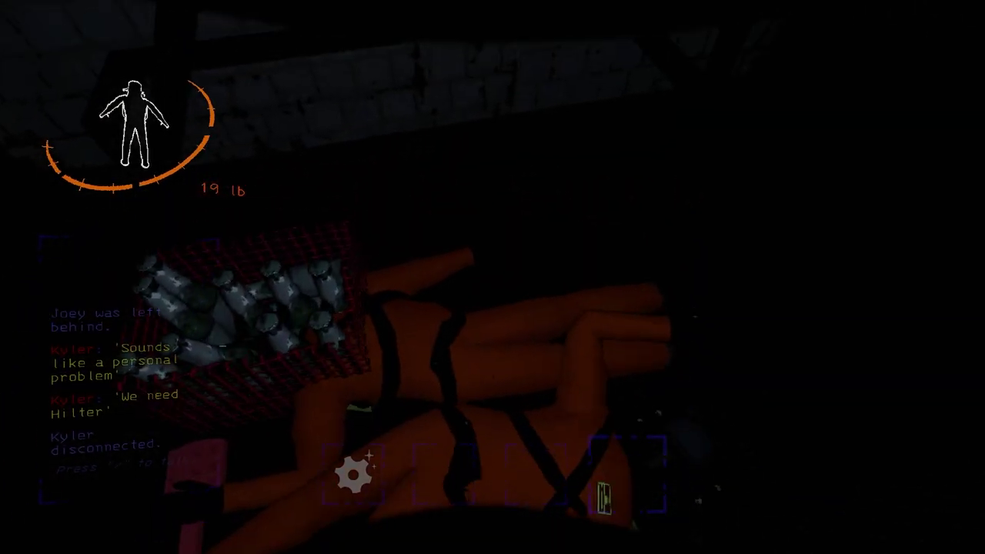
# - Drop the bottle crate, flask and Big bolt, then lift the dead crewmate's body
pyautogui.press('e')
pyautogui.press('g')
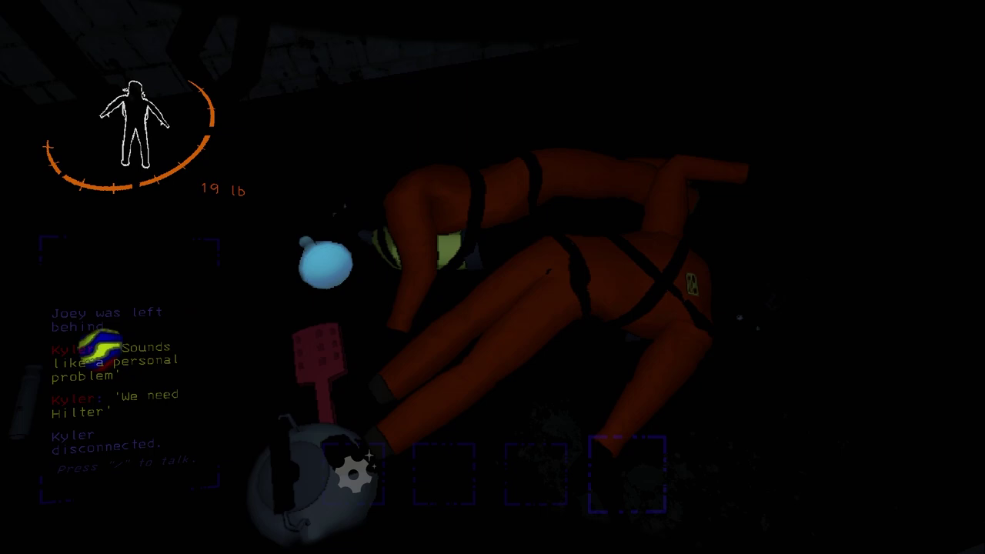
pyautogui.press('e')
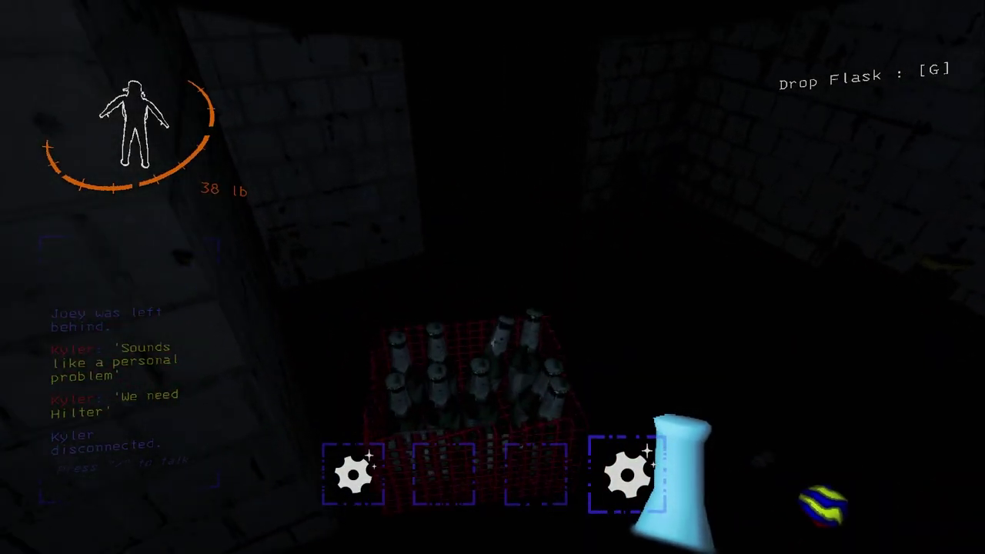
pyautogui.press('g')
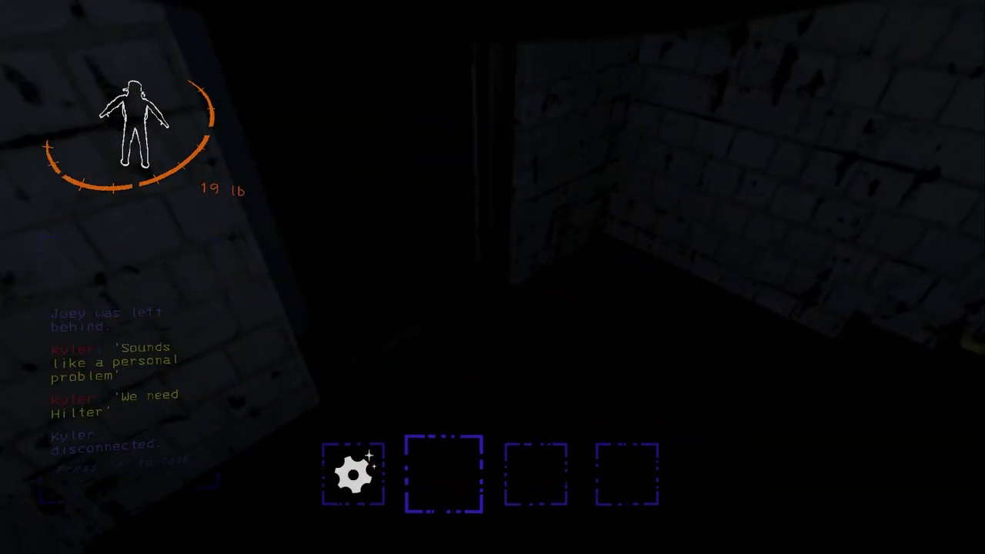
pyautogui.press('g')
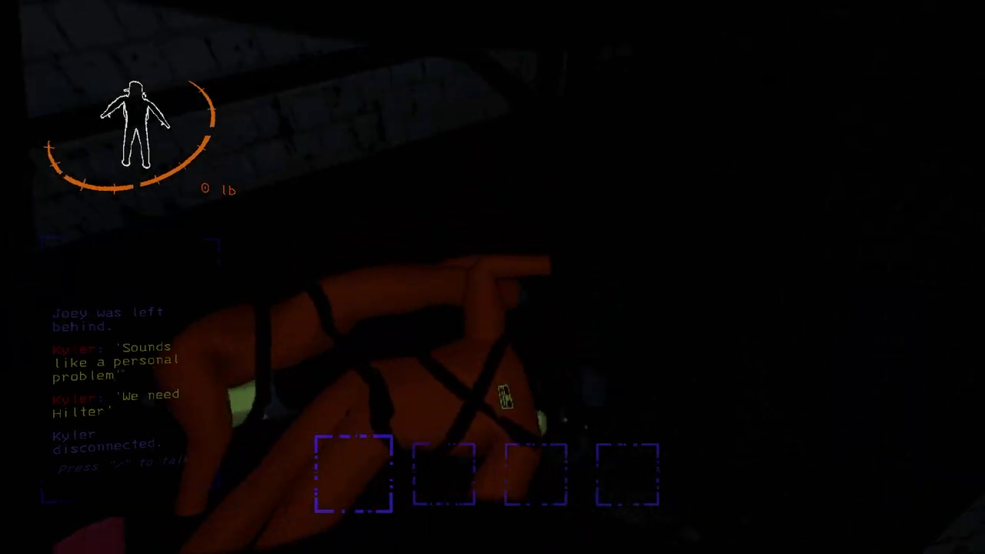
pyautogui.press('e')
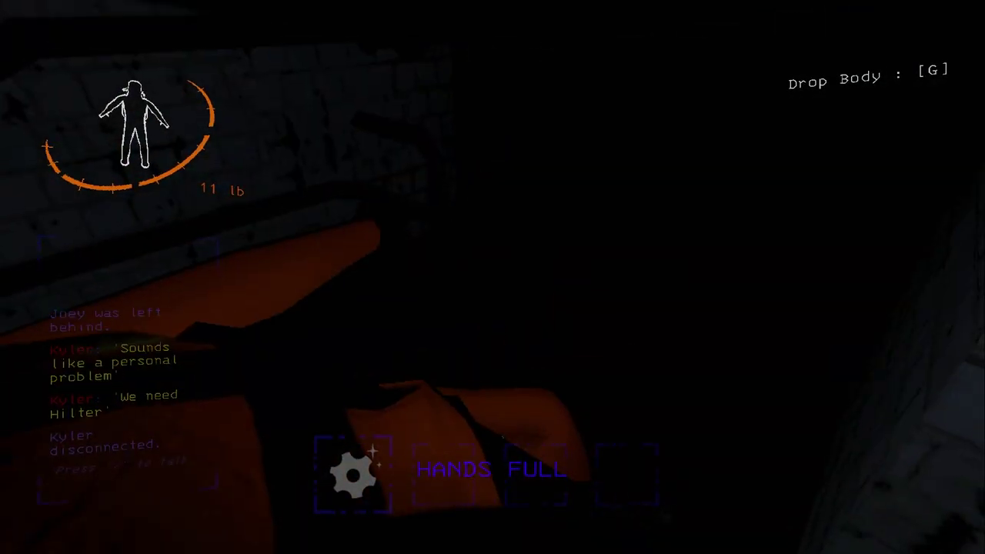
# - Carry the body through the dark corridors to the door onto the lit catwalk
pyautogui.press('w')
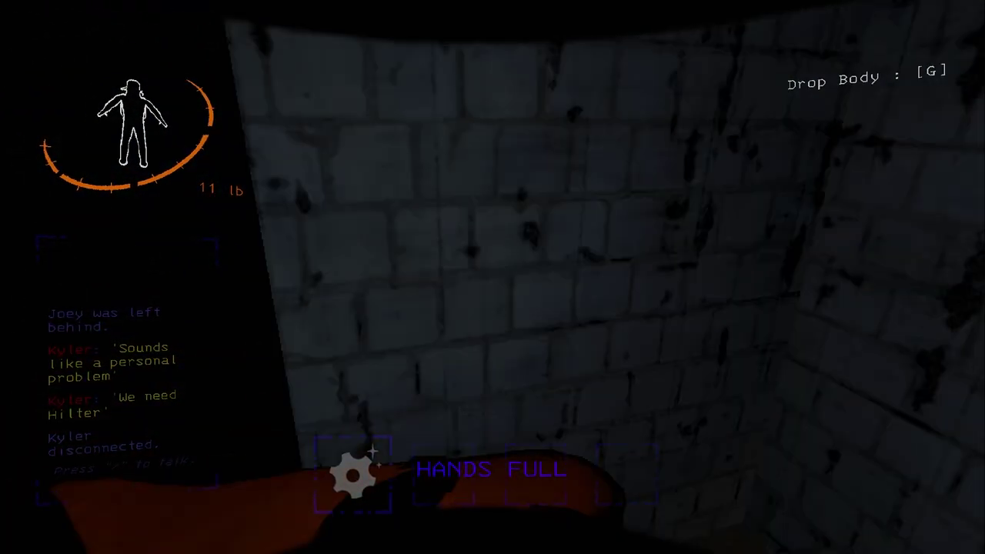
pyautogui.press('w')
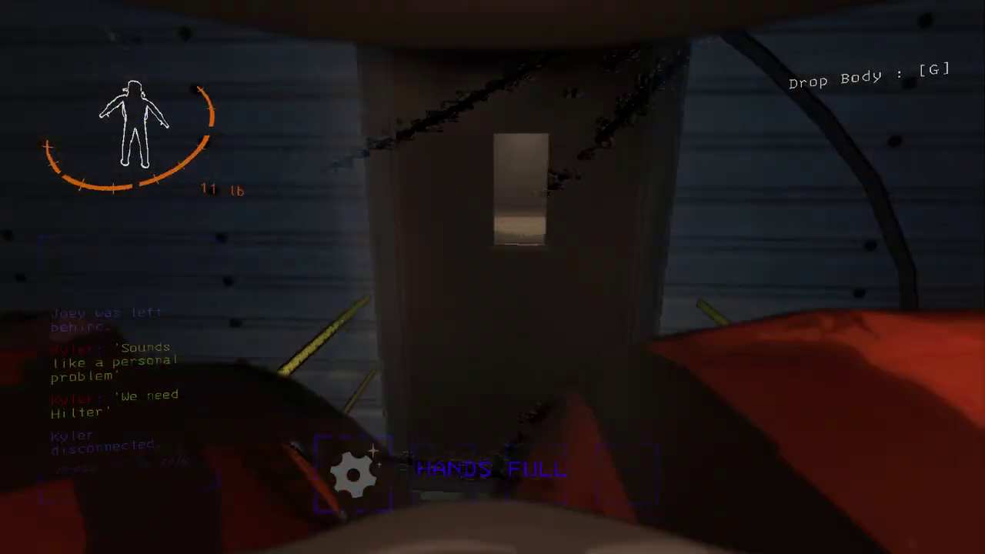
pyautogui.press('w')
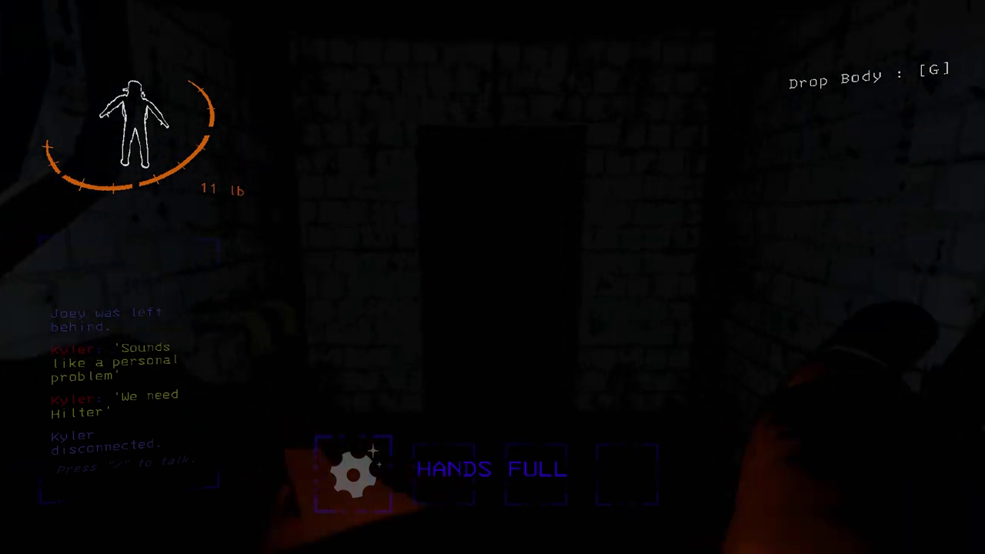
pyautogui.press('w')
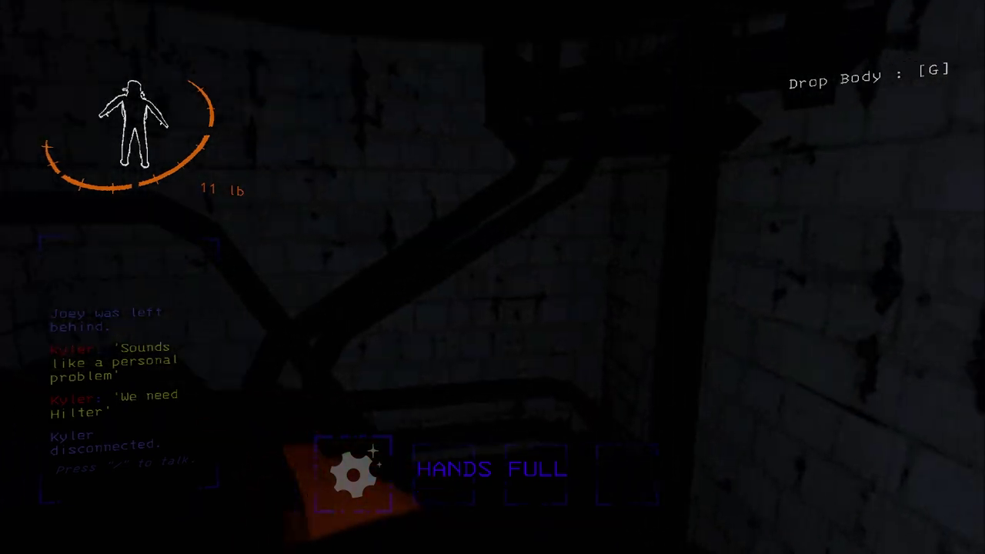
pyautogui.press('w')
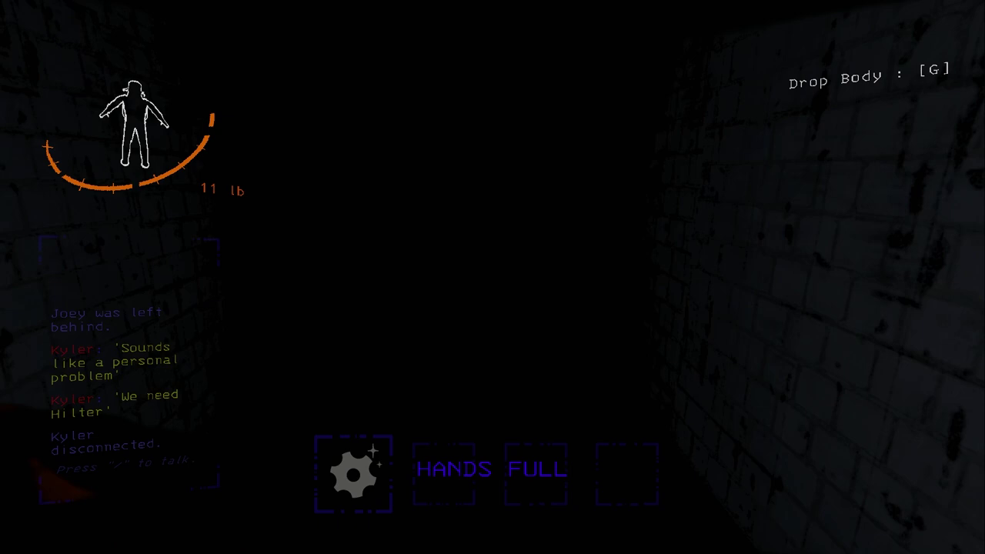
pyautogui.press('w')
pyautogui.press('e')
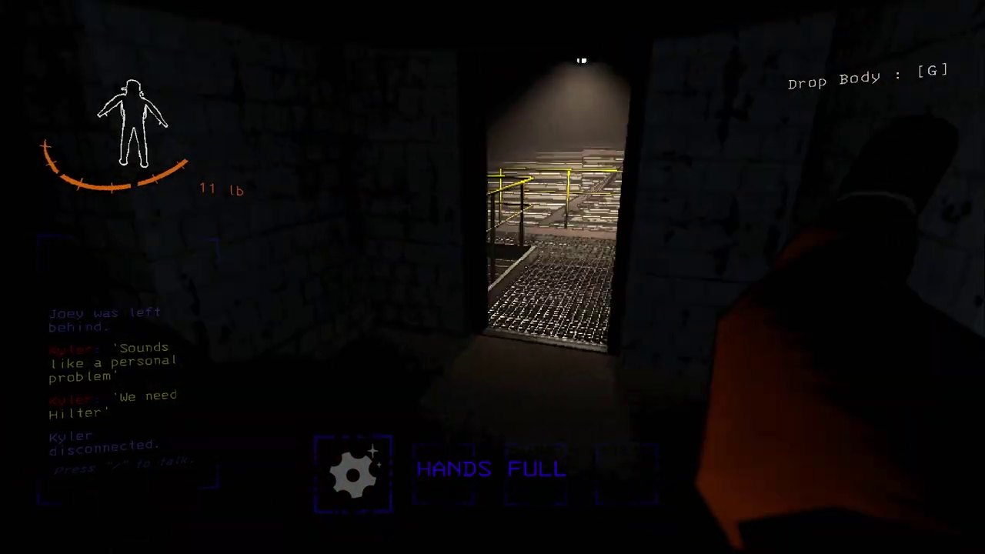
# - Take the body down the catwalk stairs and into the dark pipe room
pyautogui.press('w')
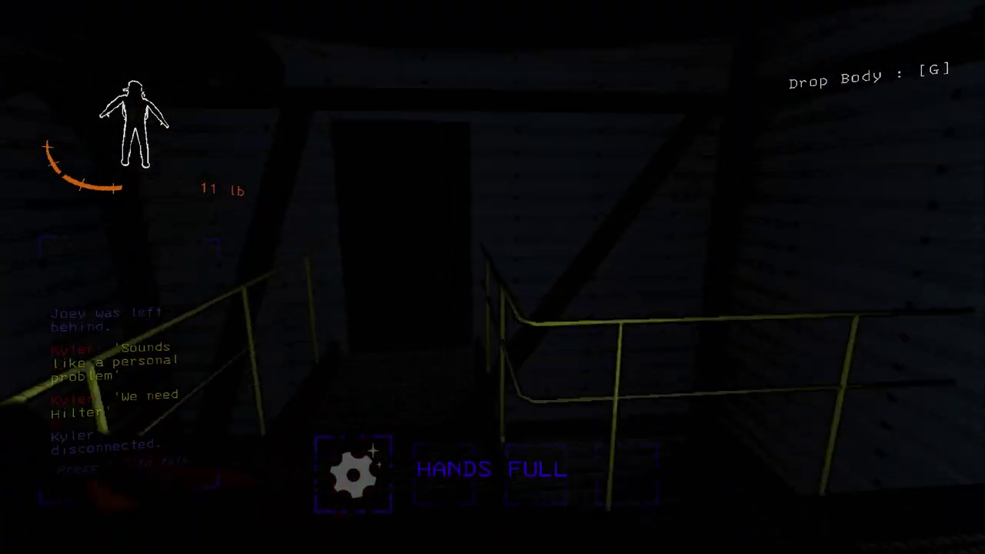
pyautogui.press('w')
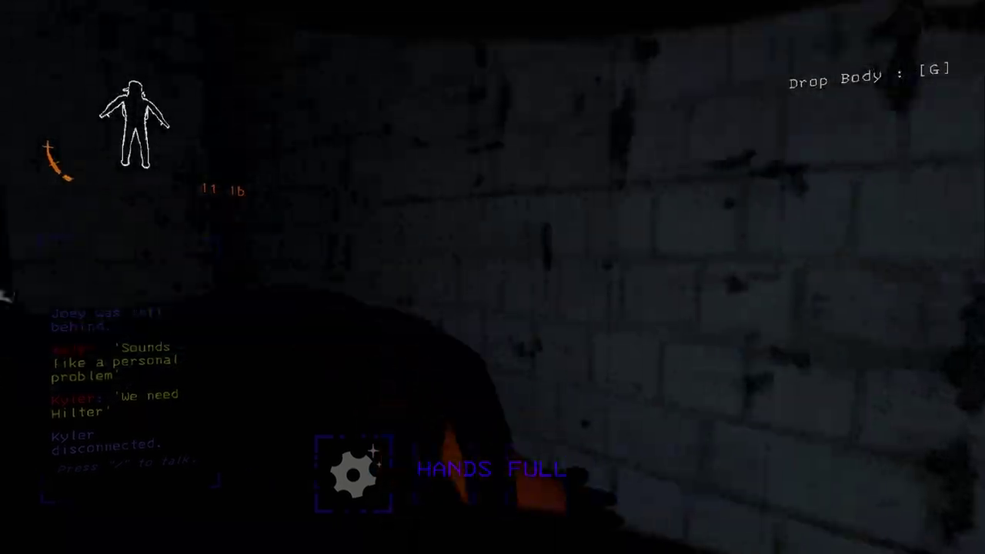
pyautogui.press('w')
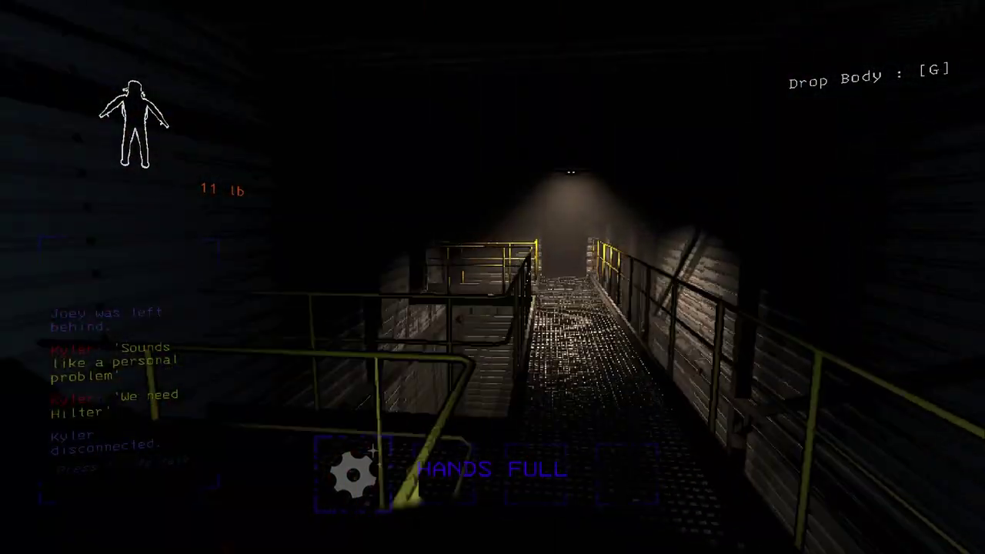
pyautogui.press('w')
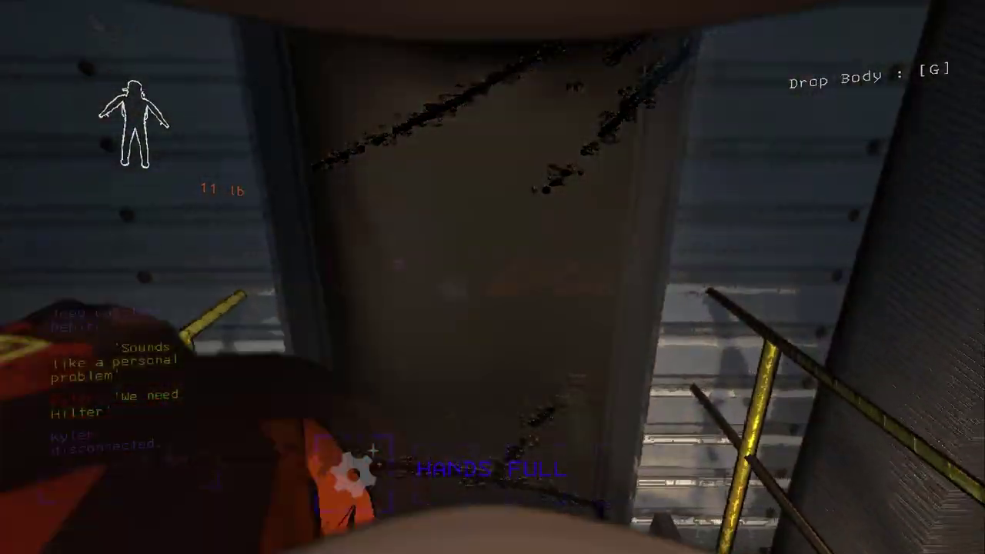
pyautogui.press('w')
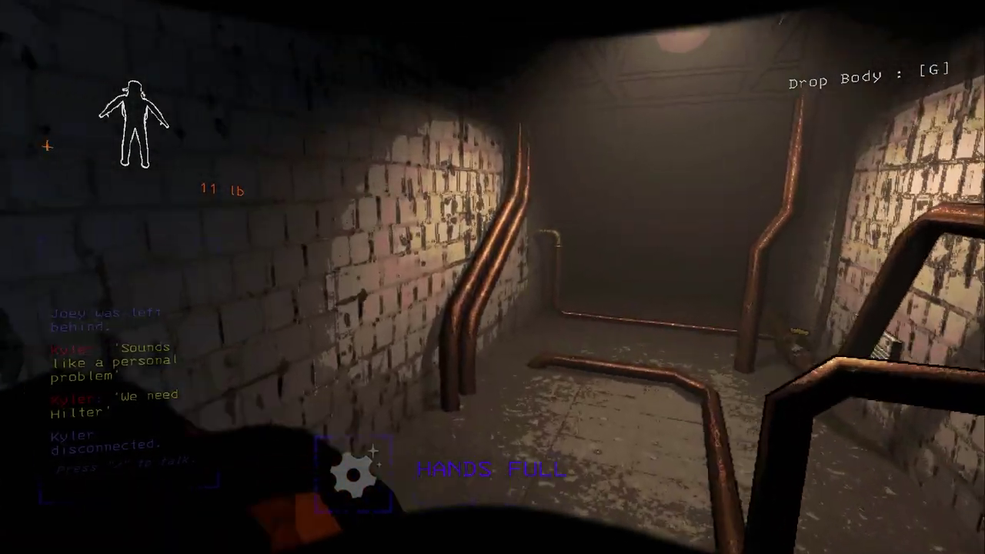
pyautogui.press('w')
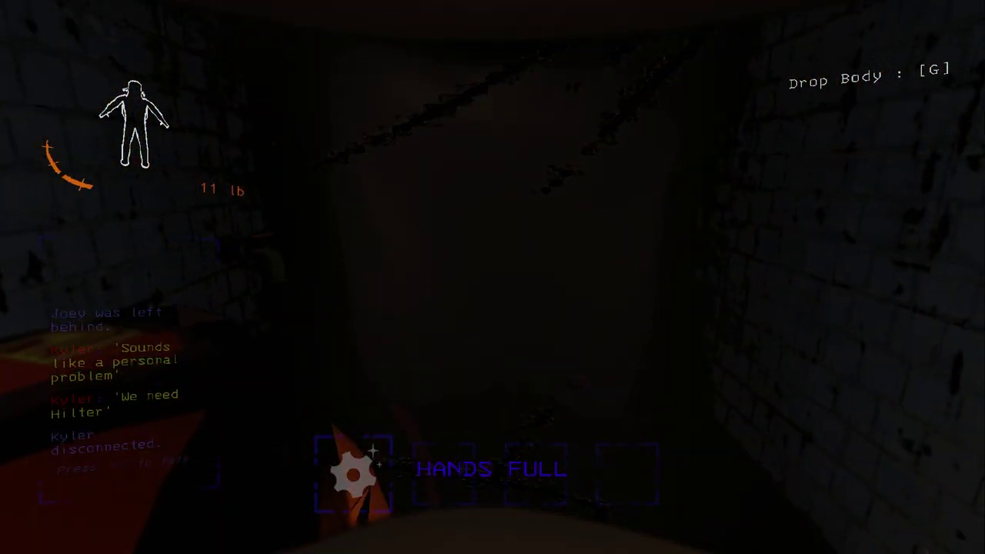
# - Haul the body back through the pipes and down to the long catwalk corridor
pyautogui.press('w')
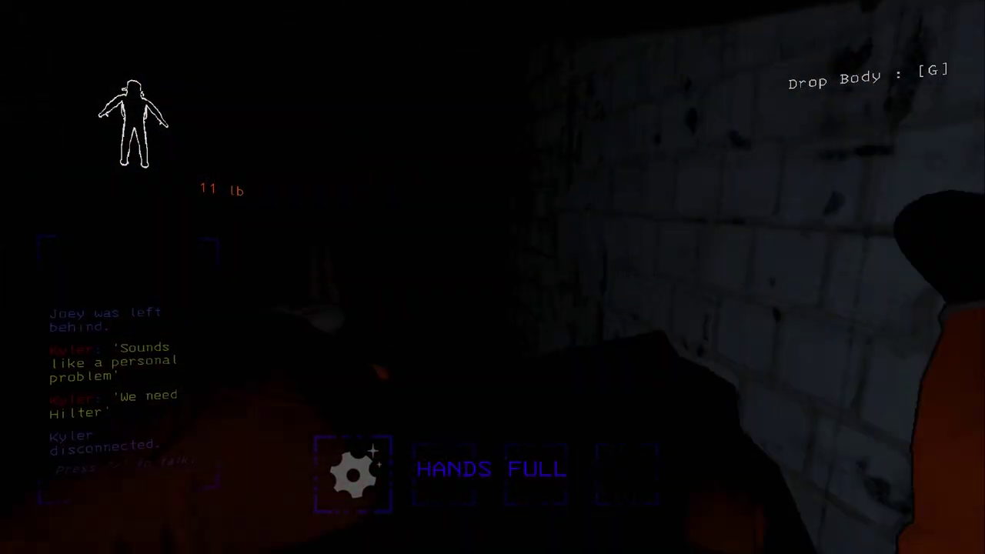
pyautogui.press('w')
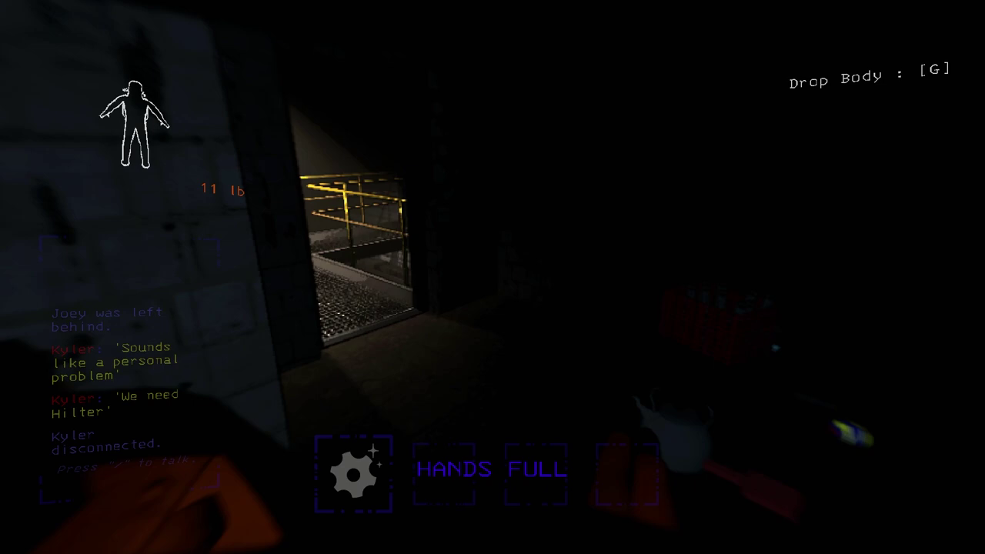
pyautogui.press('w')
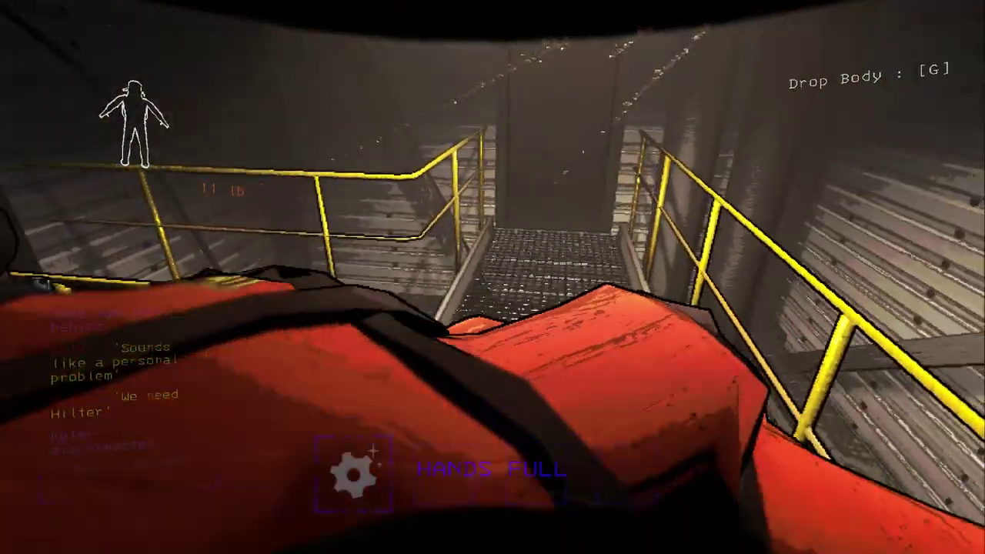
pyautogui.press('w')
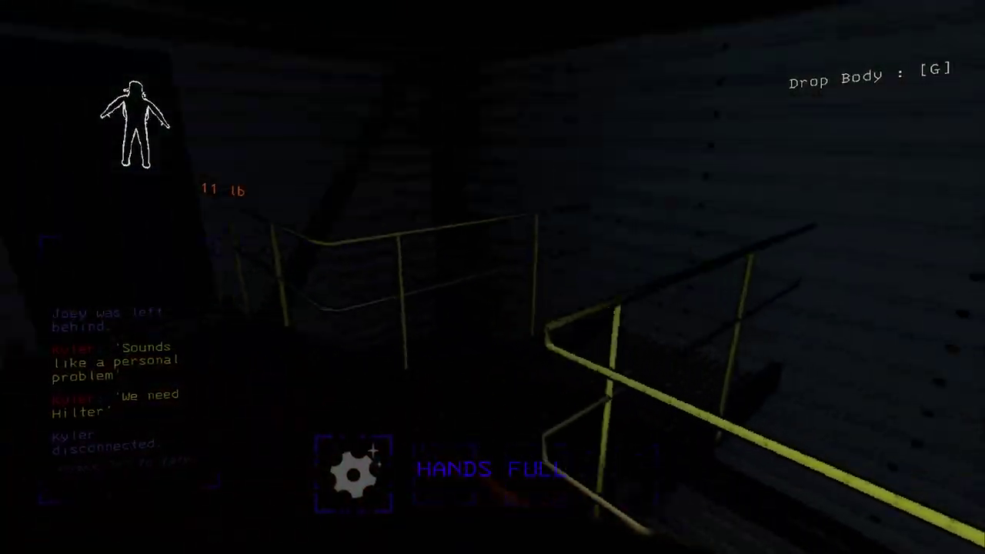
pyautogui.press('w')
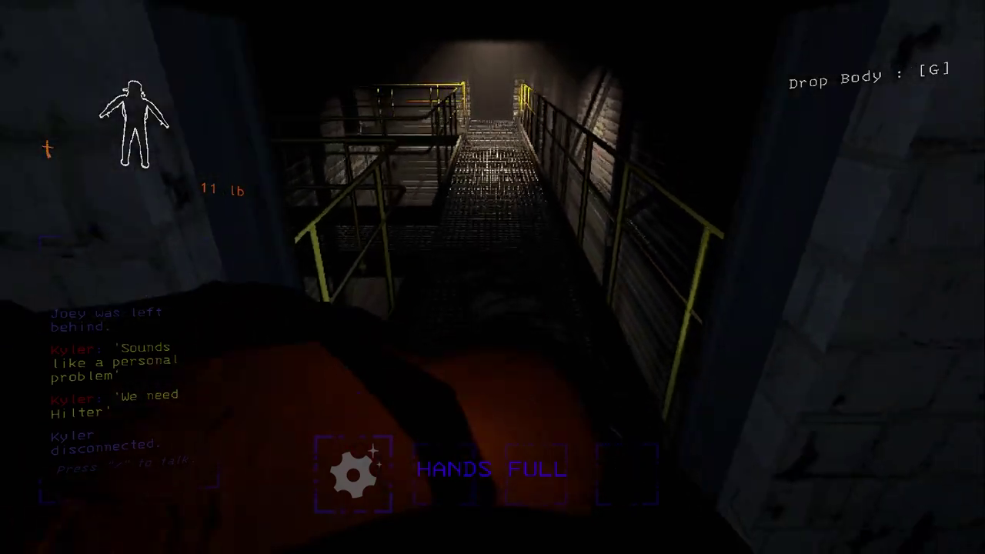
pyautogui.press('w')
# - Release the body and pause once the Pilot Computer announces all items lost
pyautogui.press('g')
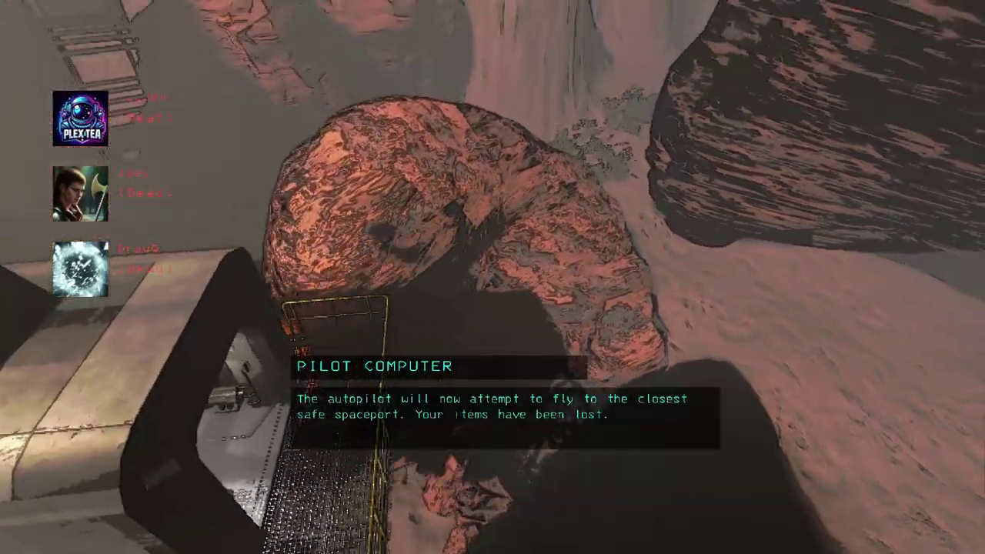
pyautogui.press('Escape')
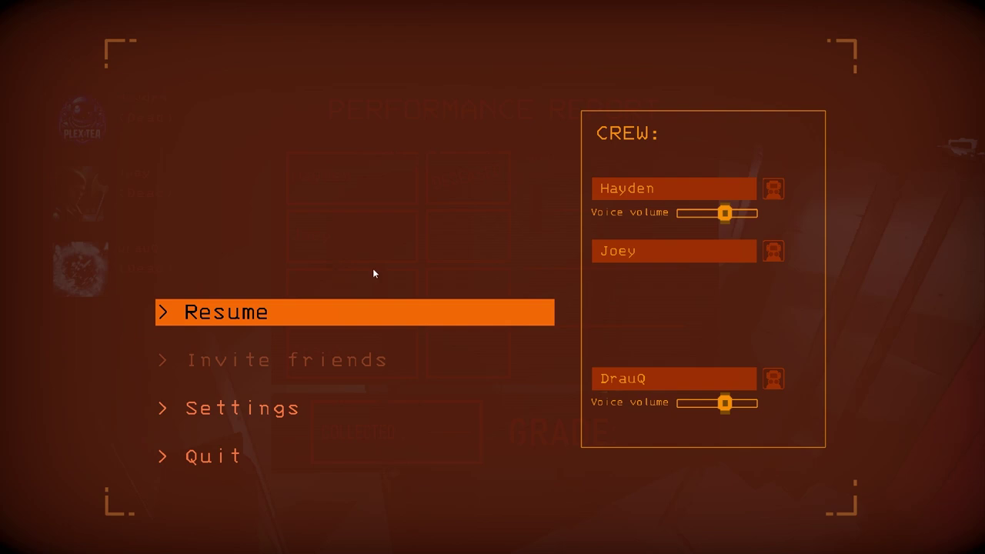
# - Resume past the performance report, pause again, then resume inside the ship corridor
pyautogui.click(395, 316)
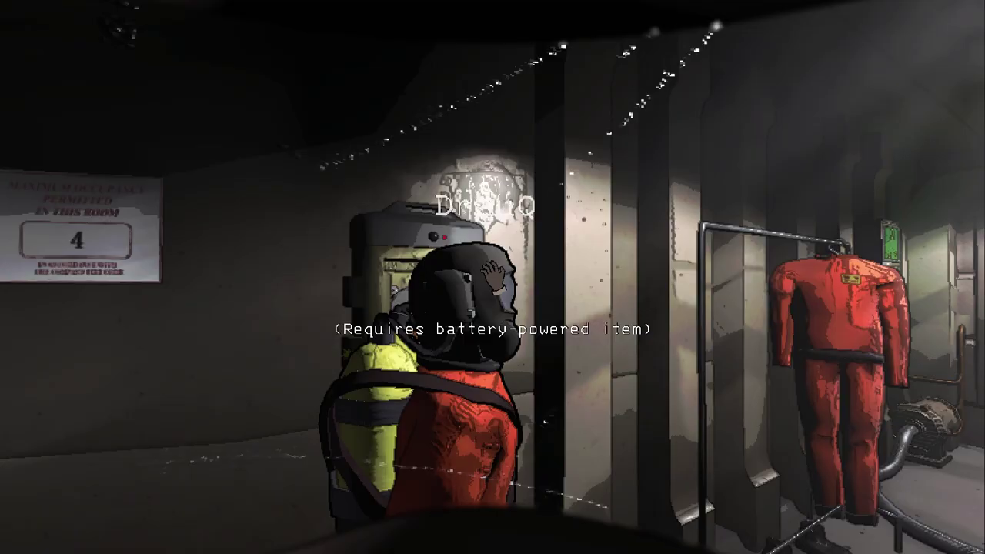
pyautogui.press('Escape')
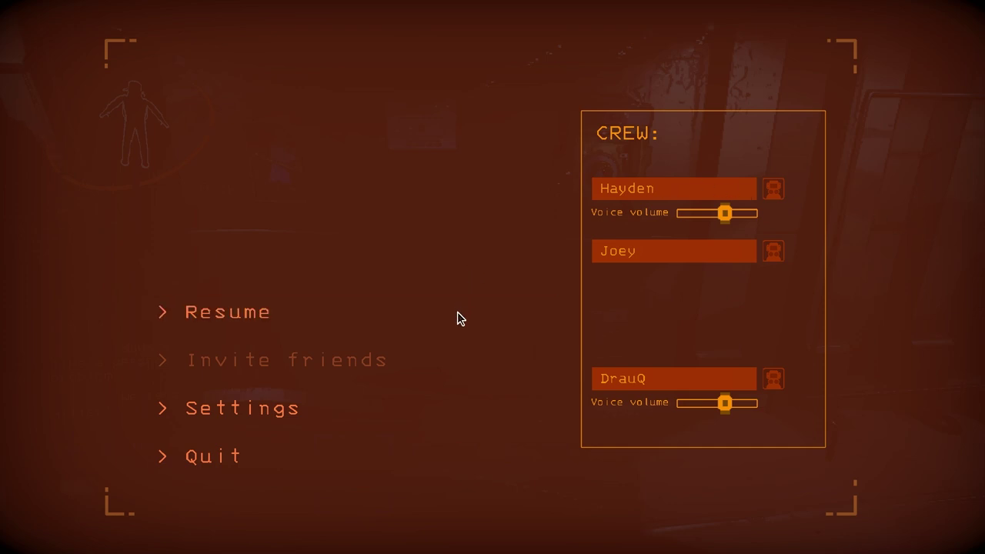
pyautogui.click(457, 311)
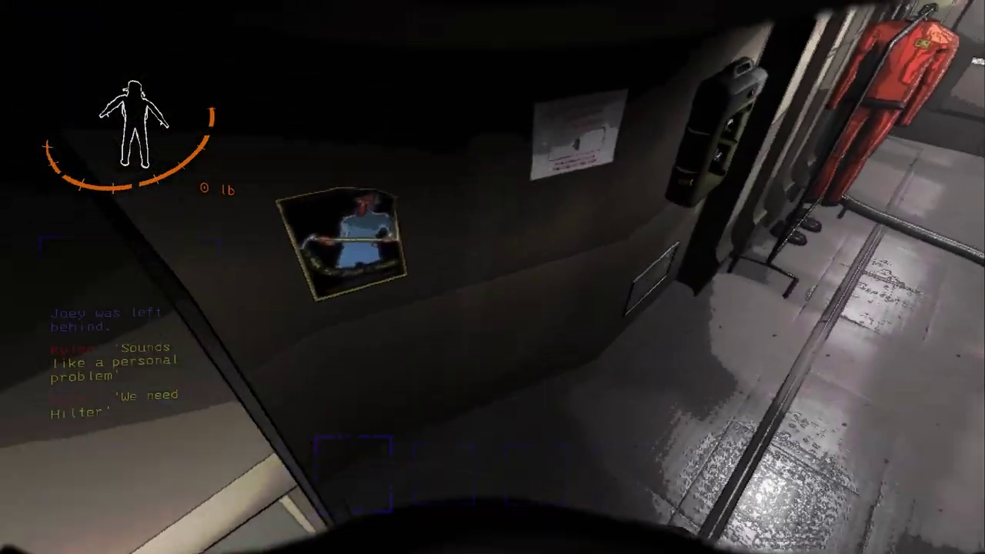
# - Toggle the pause menu repeatedly, leaving the crew list open over the ship interior
pyautogui.press('Escape')
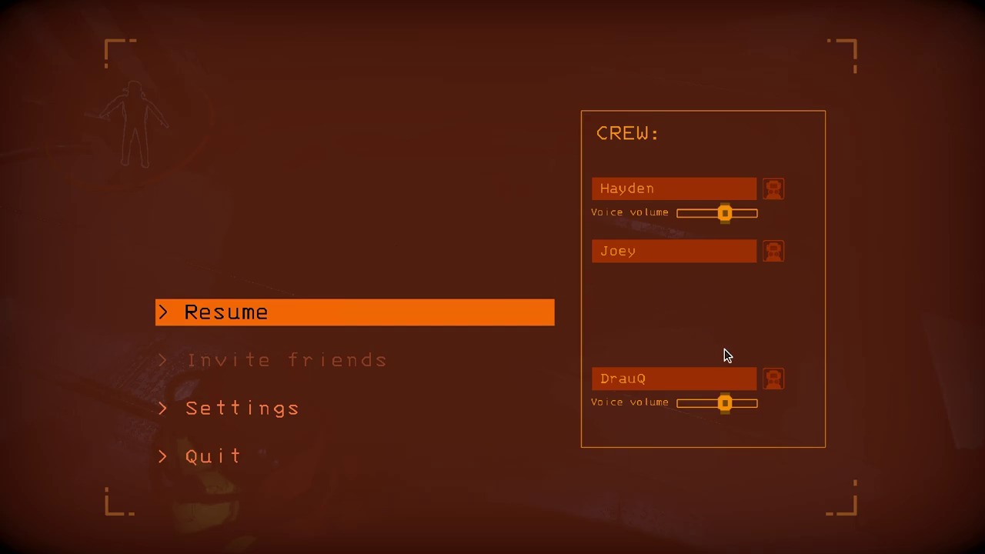
pyautogui.press('Escape')
pyautogui.press('Escape')
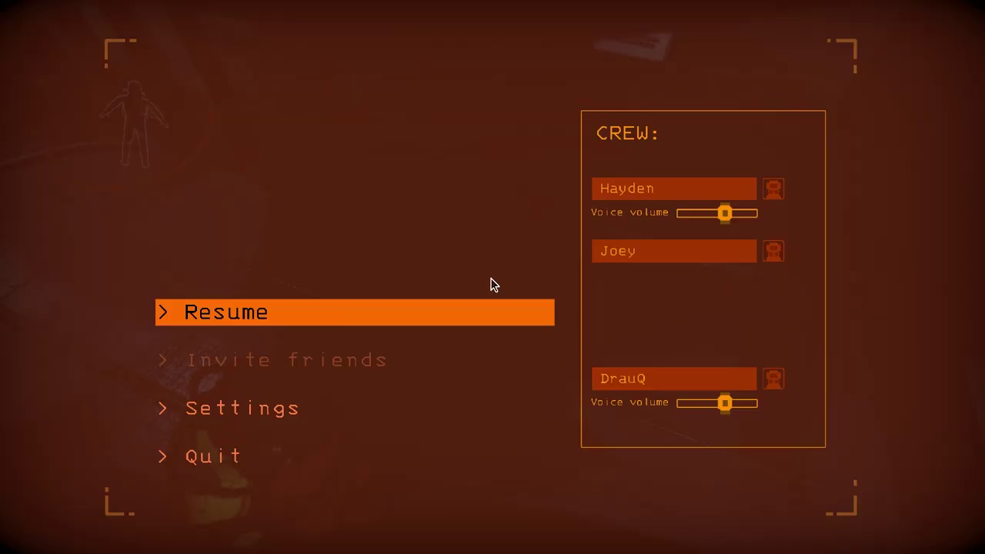
pyautogui.press('Escape')
pyautogui.press('Escape')
pyautogui.press('Escape')
pyautogui.press('Escape')
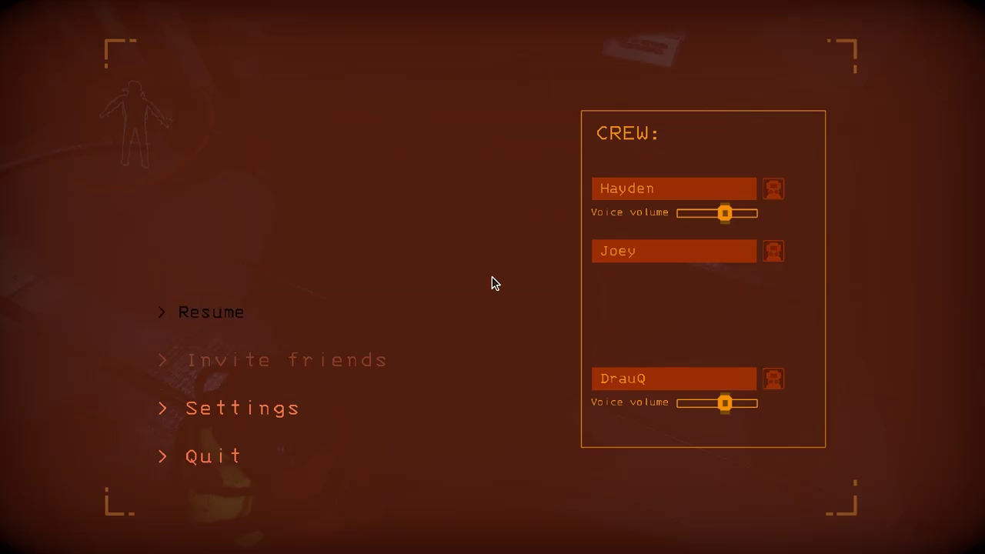
pyautogui.press('Escape')
pyautogui.press('Escape')
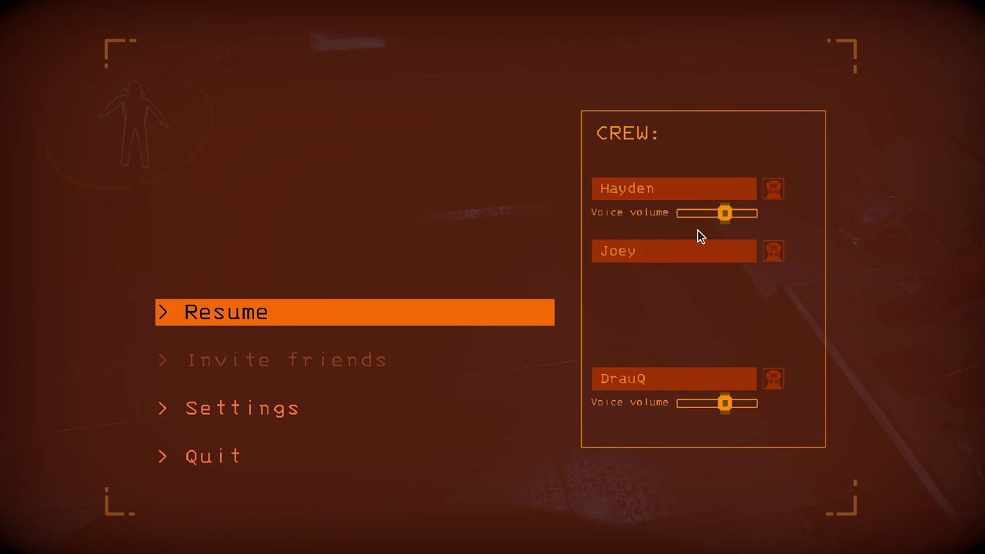
pyautogui.press('Escape')
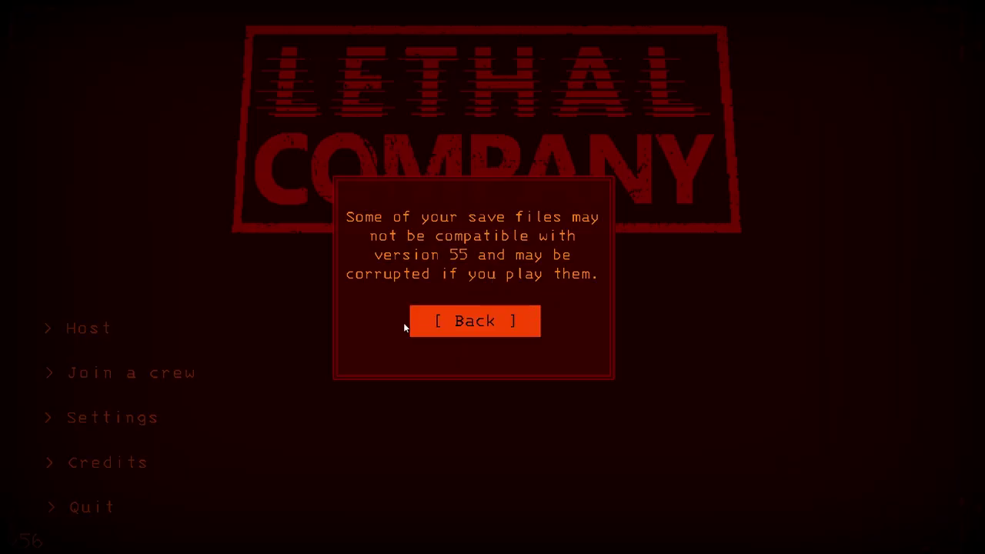